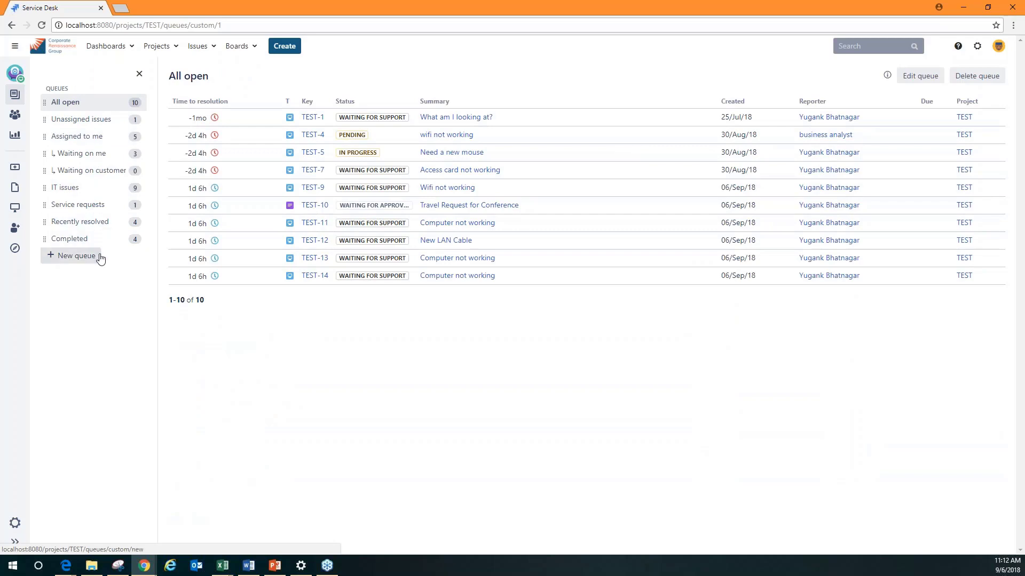
Review the Unassigned issues and Assigned to me queues, and return to the All open queue.
left_click(91, 121)
left_click(93, 137)
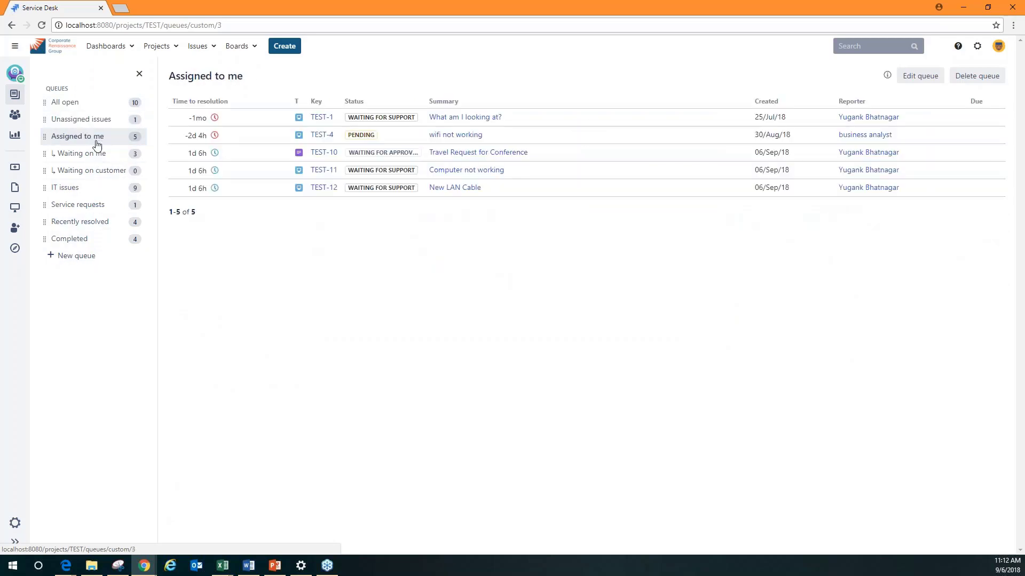
left_click(76, 103)
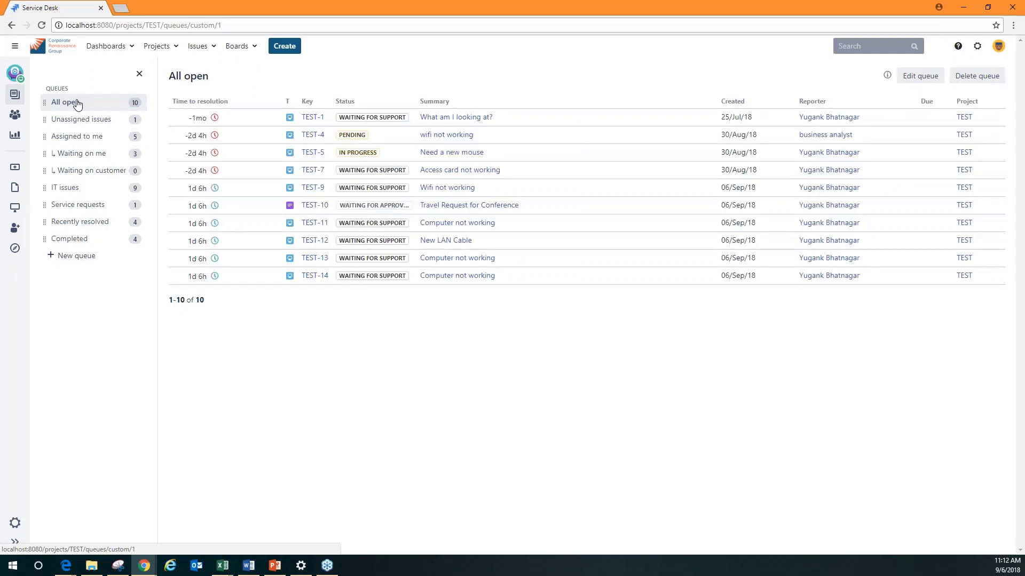
Open the "wifi not working" issue and inspect the details of its Time to first response SLA.
left_click(446, 135)
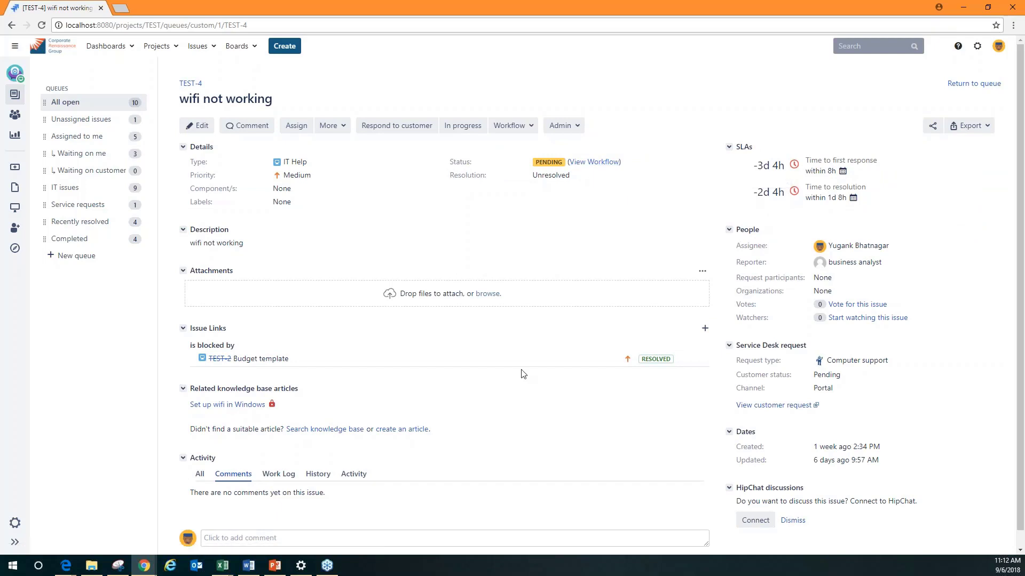
scroll(272, 511, "down", 1)
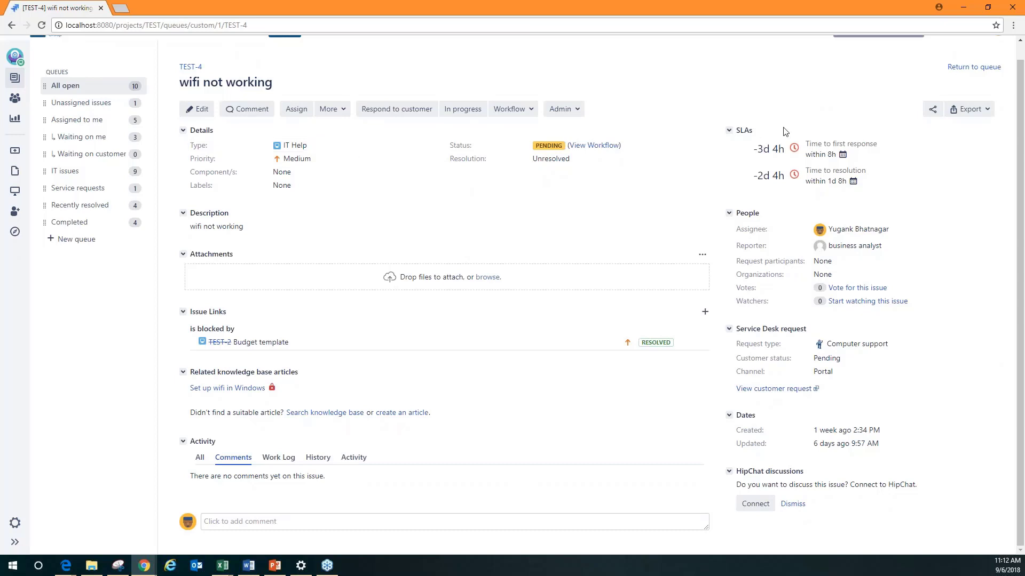
mouse_move(793, 149)
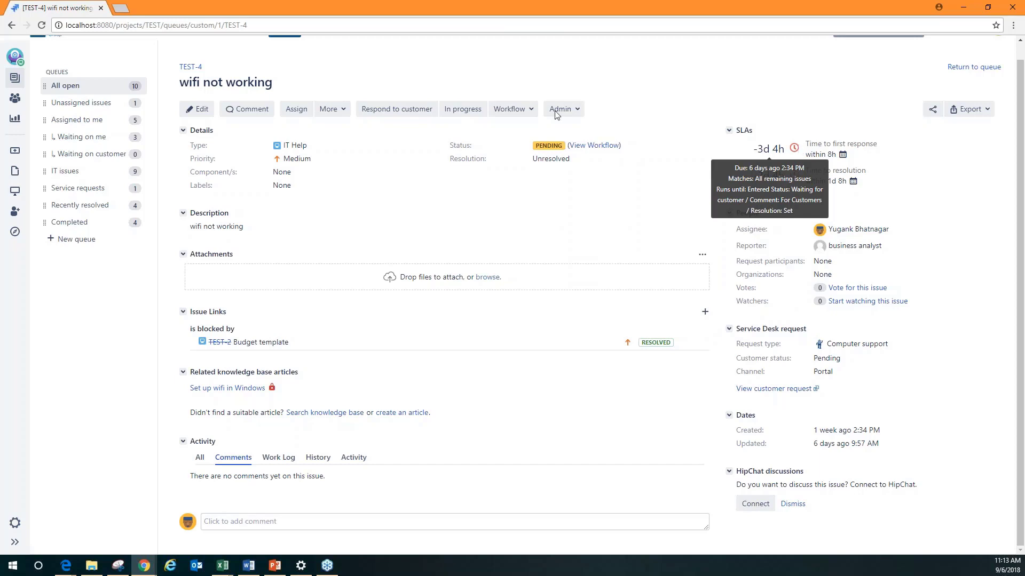
View the project's customer list and team workload report, and open a blank form for a new custom report.
left_click(15, 98)
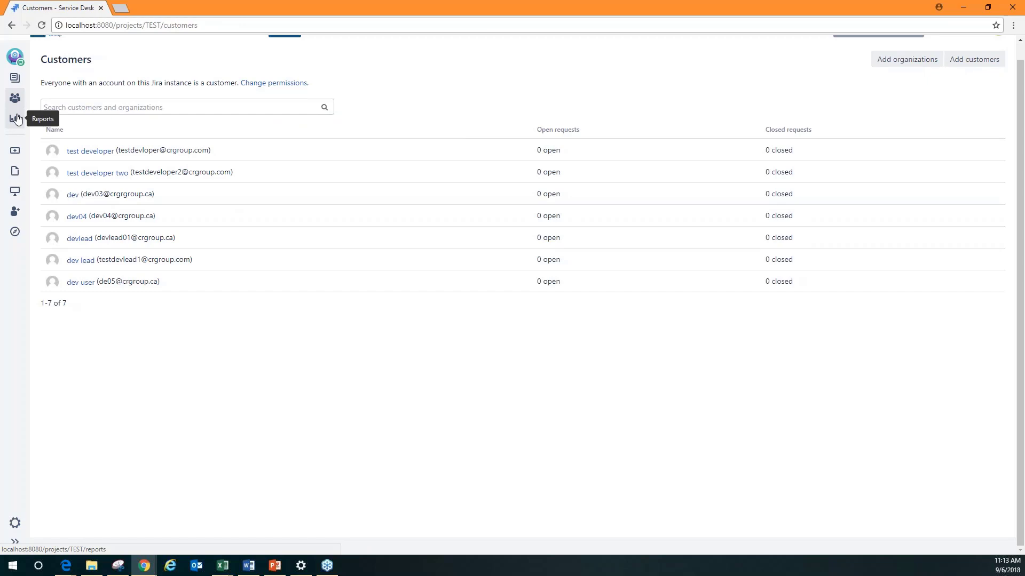
left_click(16, 118)
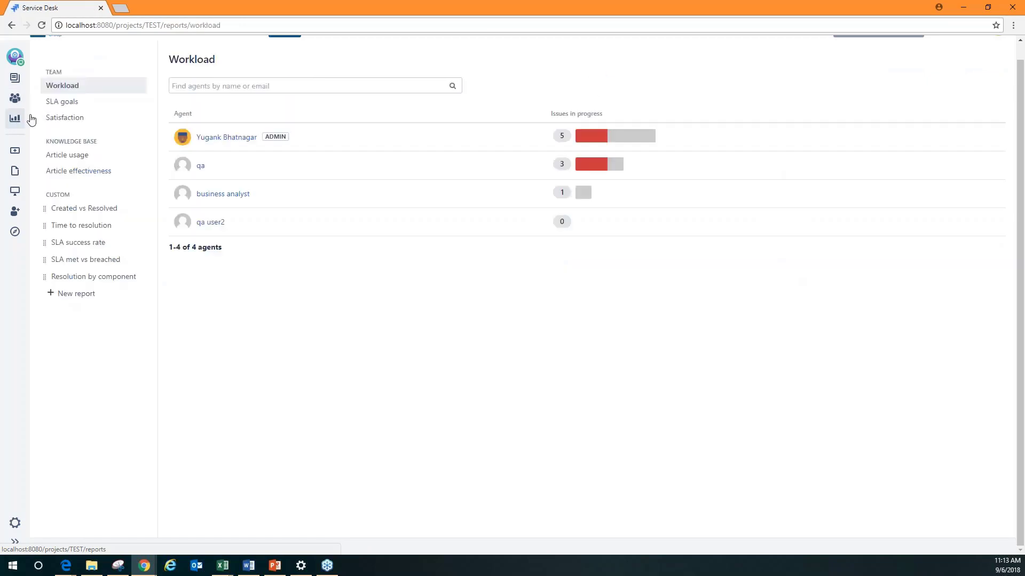
scroll(247, 135, "up", 1)
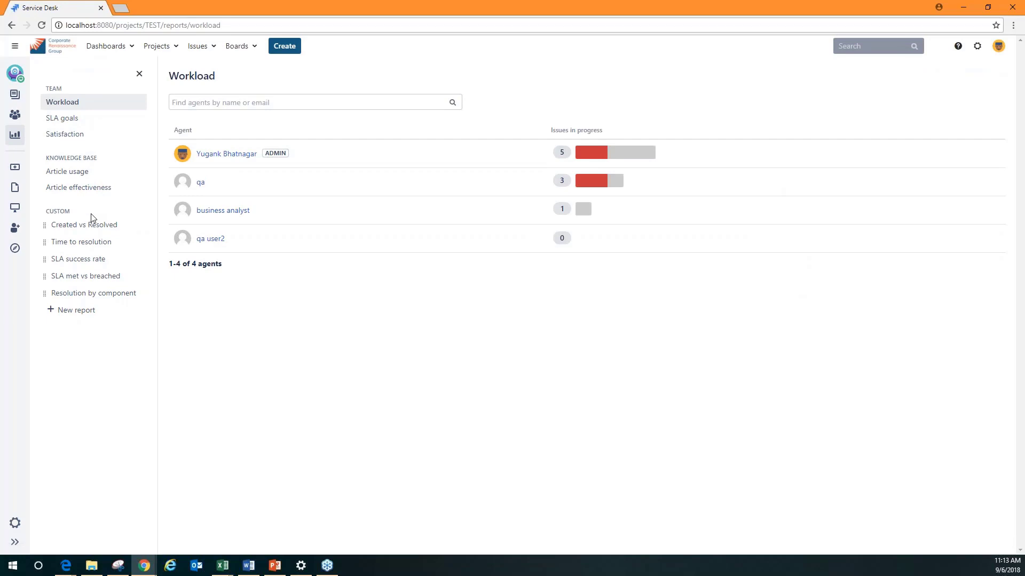
left_click(81, 320)
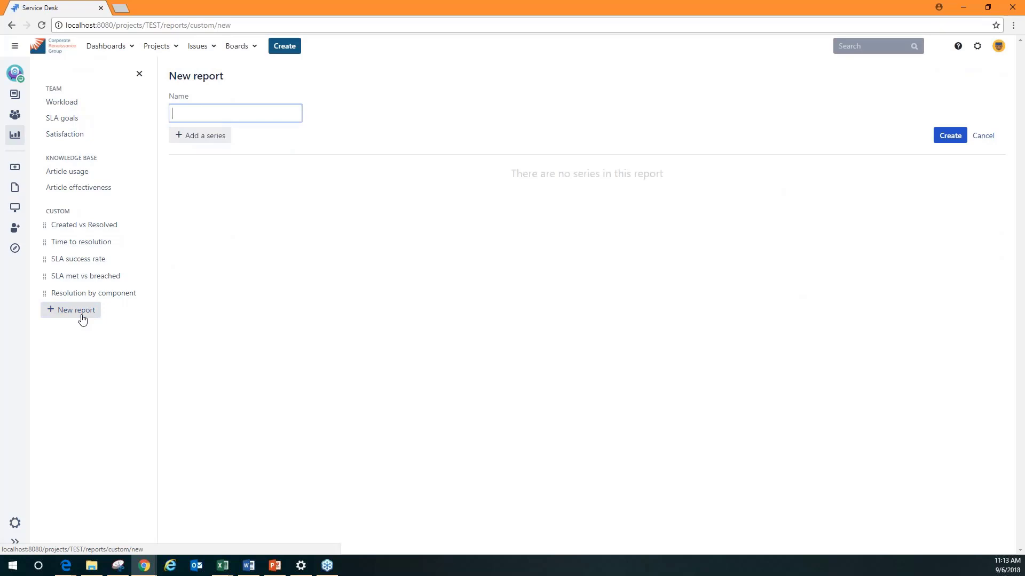
Start raising a request, search the help center for "wifi", and clear the search.
left_click(10, 174)
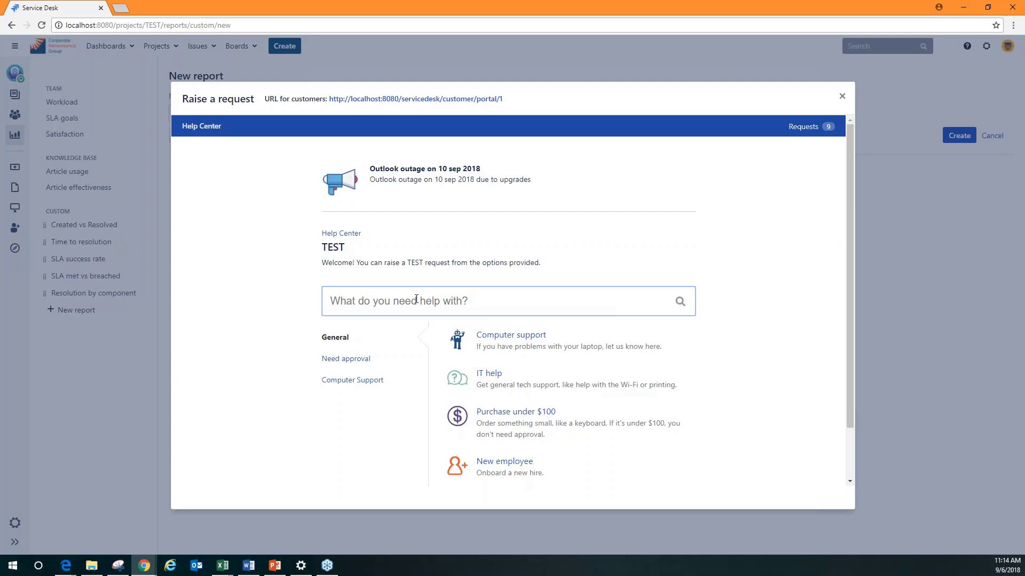
type("wifi")
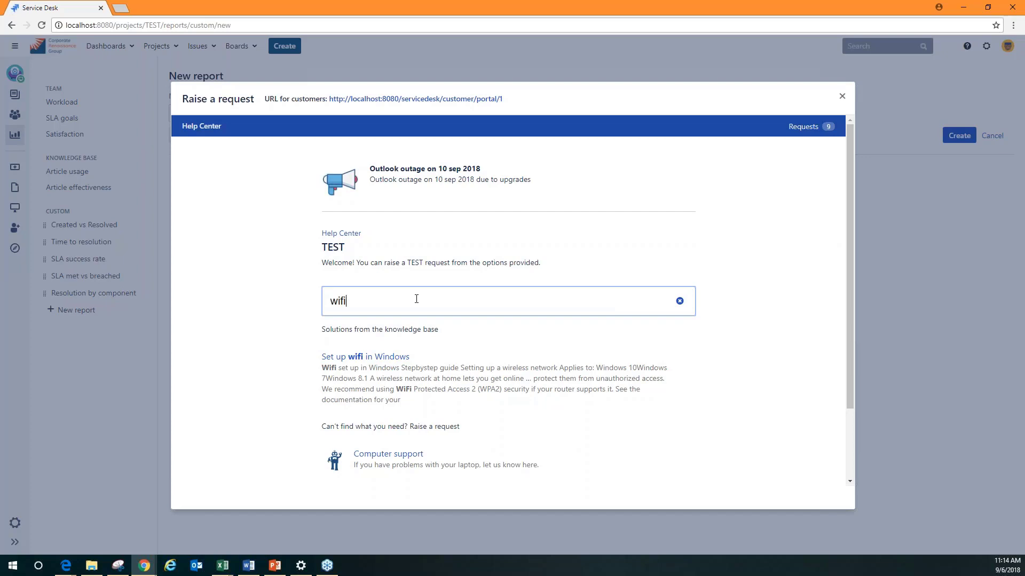
left_click(679, 301)
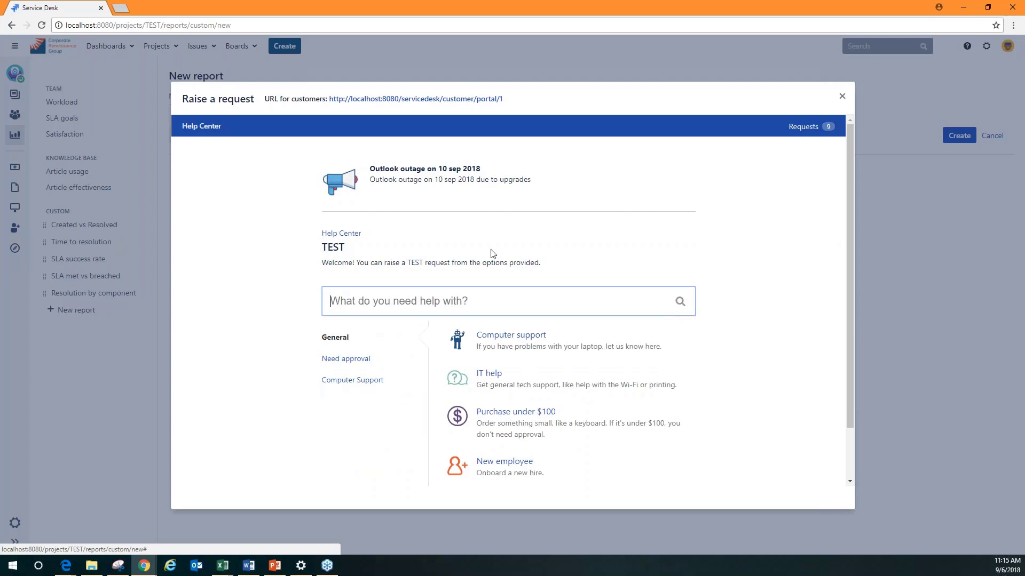
Review the Computer support request form, and leave it without creating a request.
left_click(502, 335)
scroll(388, 453, "down", 2)
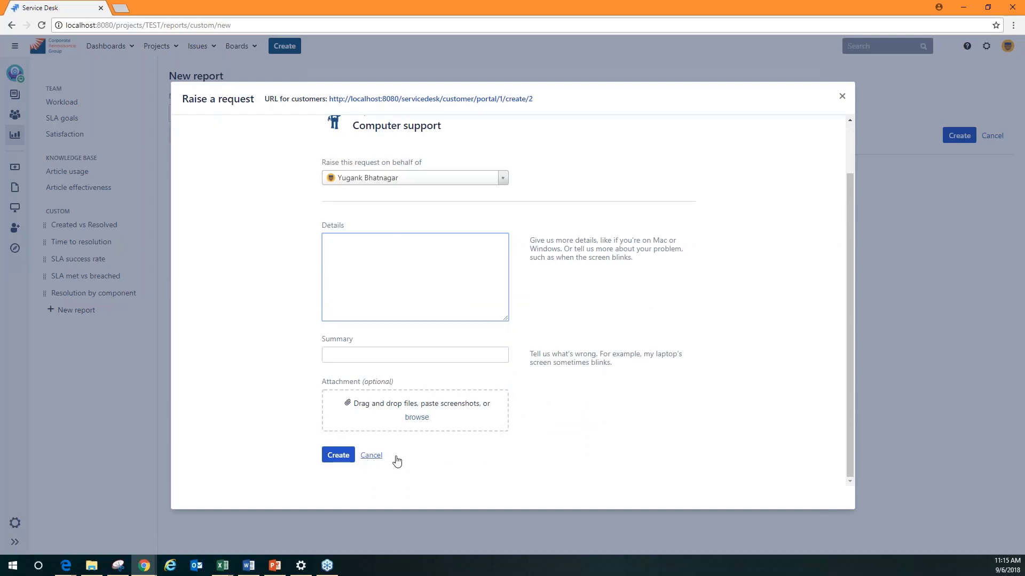
scroll(456, 348, "up", 2)
scroll(456, 348, "down", 2)
left_click(371, 455)
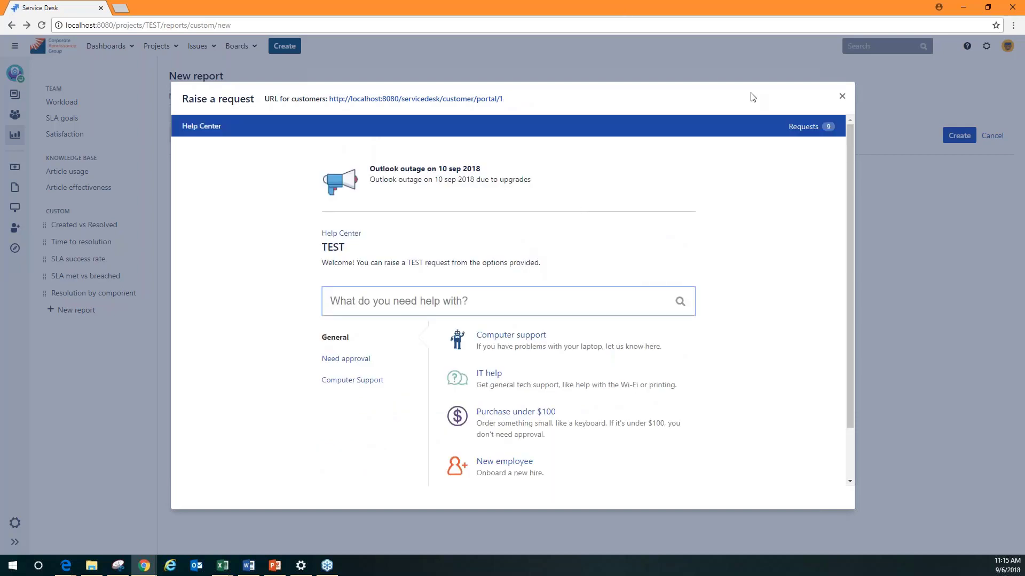
left_click(842, 96)
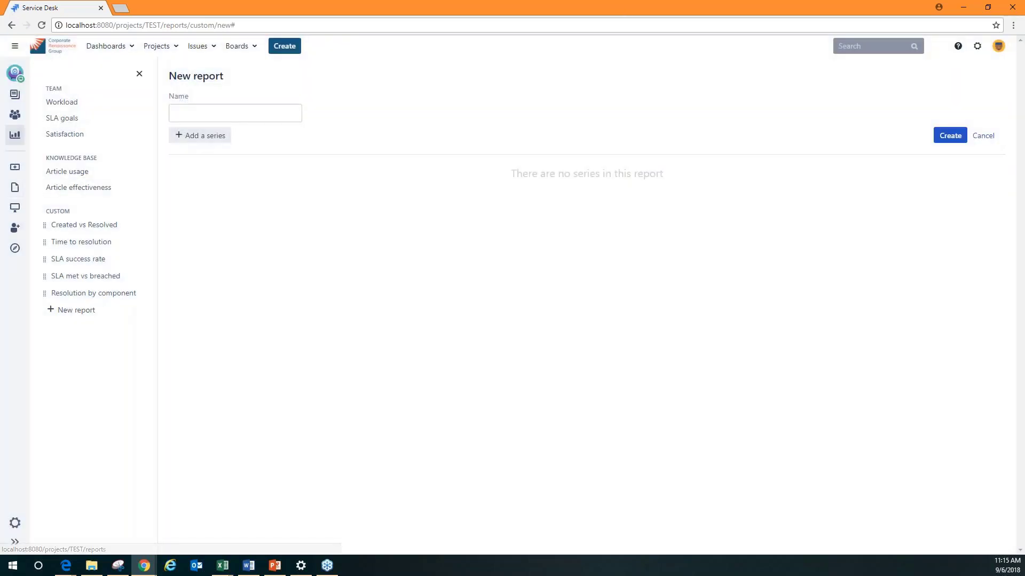
Leave the new report form for the All open queue, discarding the unsaved report.
left_click(15, 95)
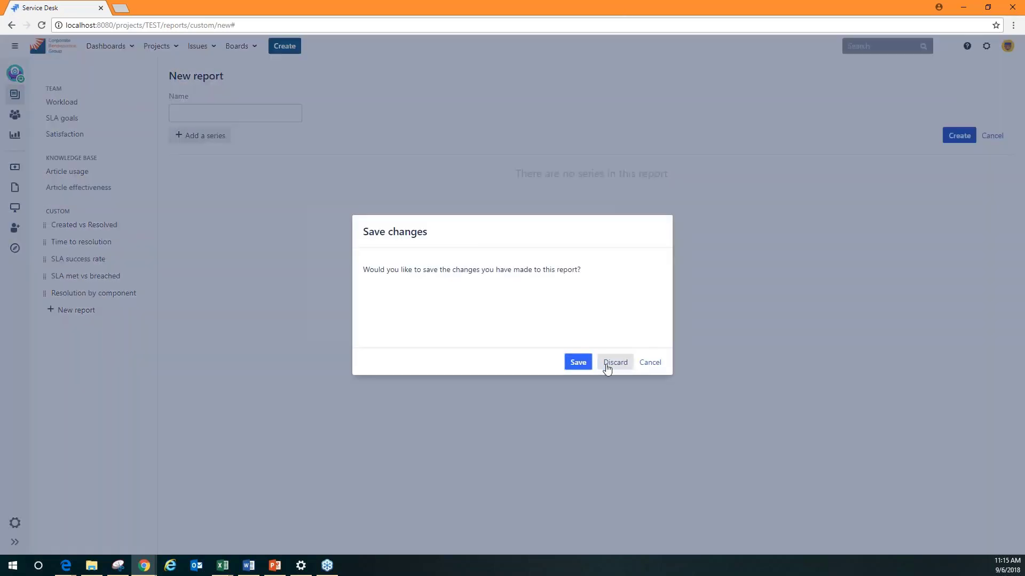
left_click(599, 365)
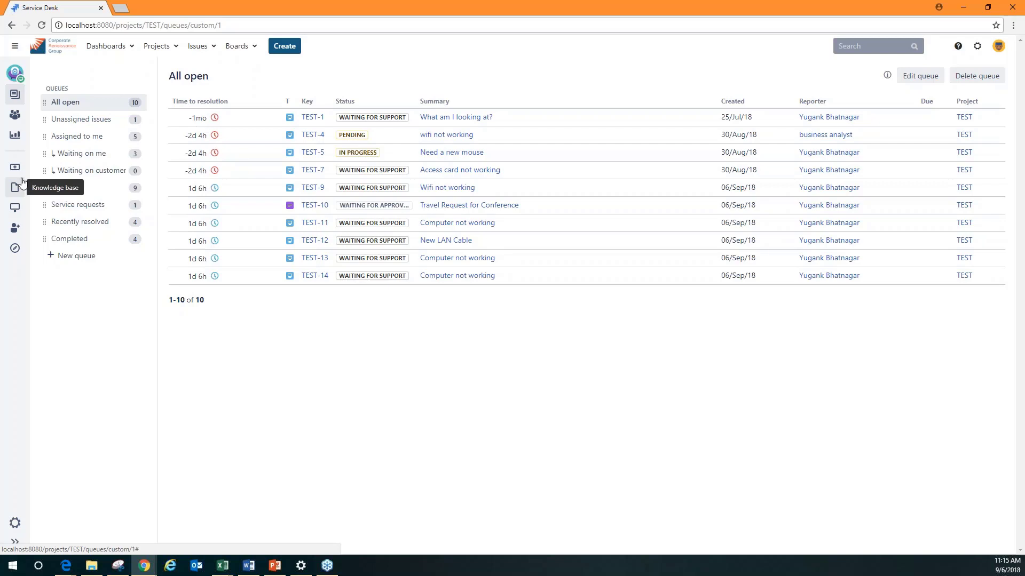
View the project's customer portal link and the options for inviting agents to the team.
left_click(15, 207)
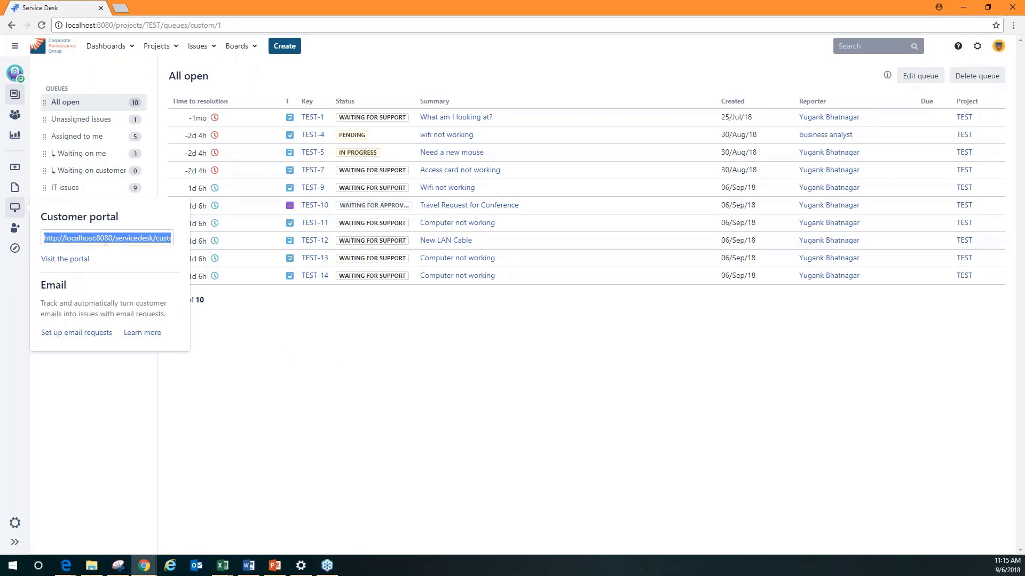
left_click(307, 386)
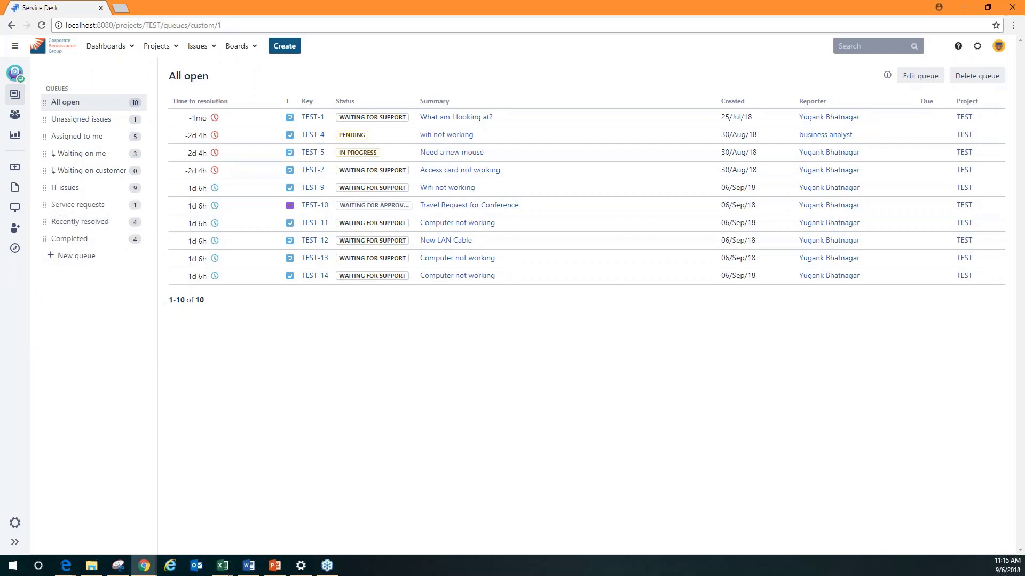
left_click(15, 228)
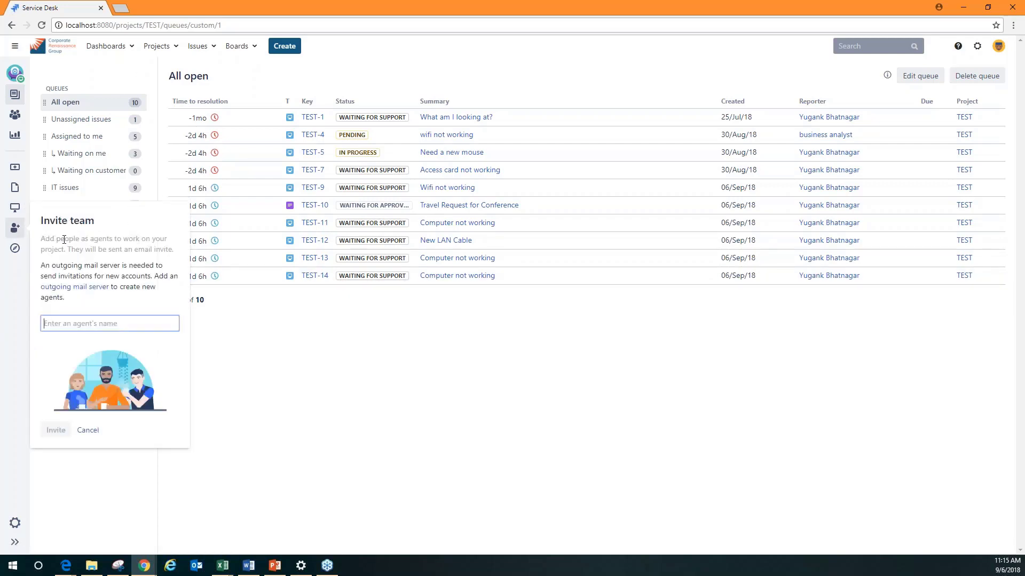
left_click(377, 355)
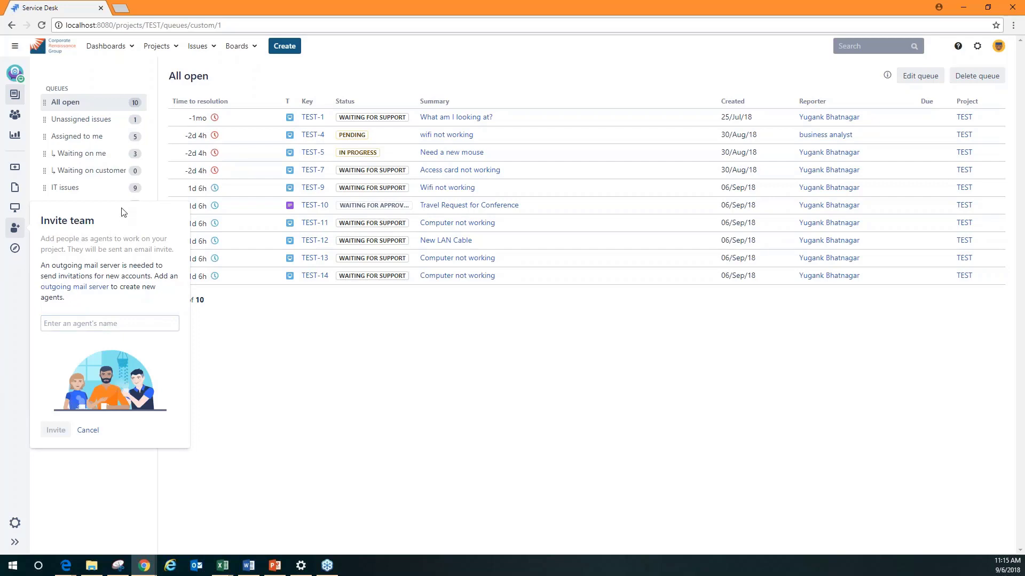
Open the Request types page of the project settings and browse the icons for a new request type without selecting one.
left_click(15, 522)
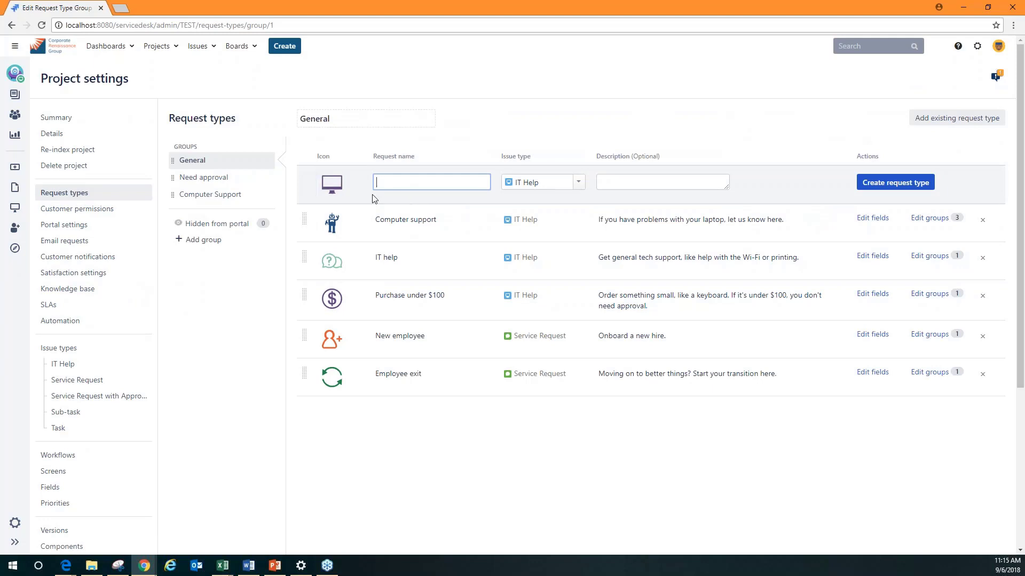
left_click(355, 179)
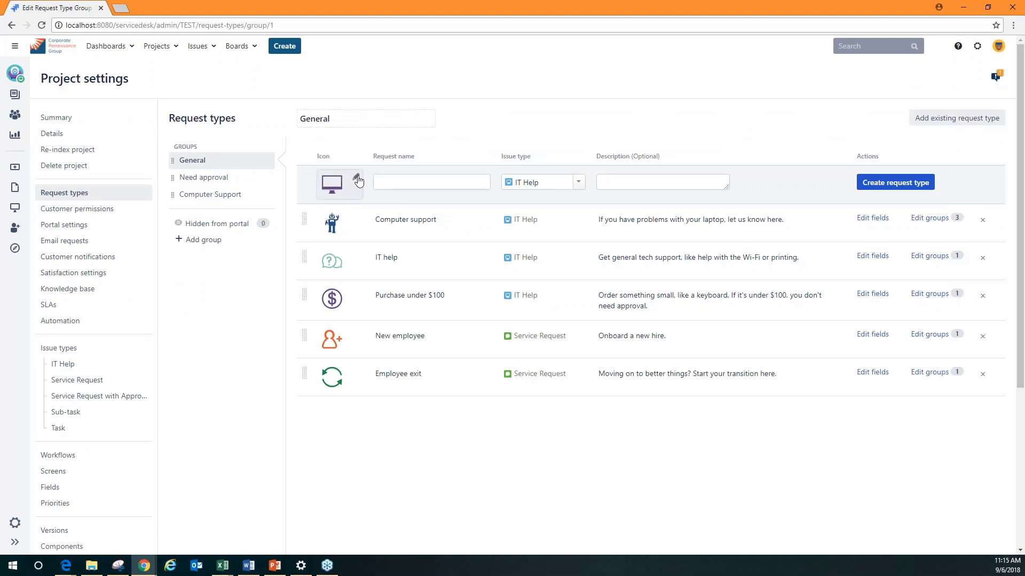
left_click(357, 179)
scroll(420, 337, "down", 1)
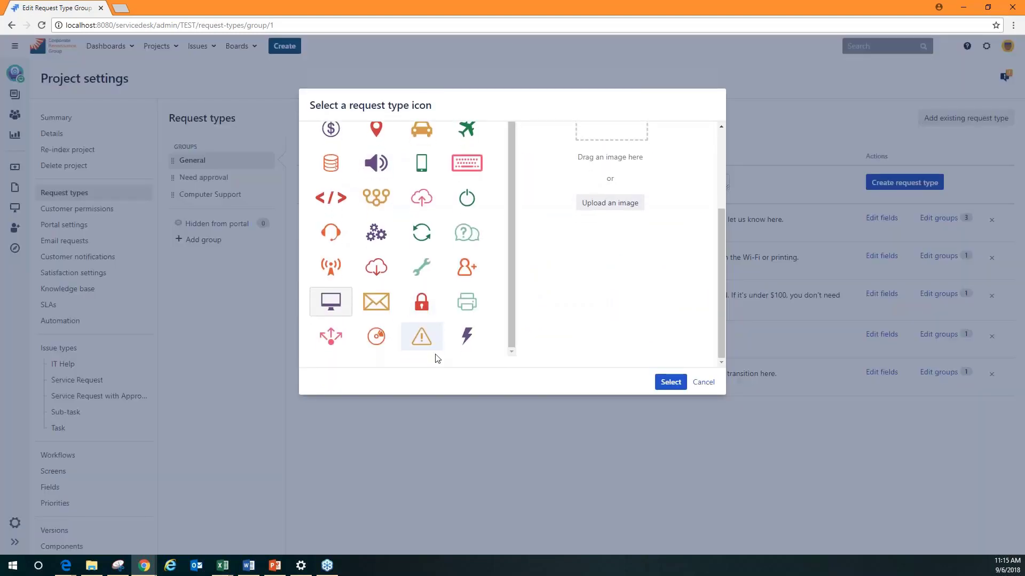
left_click(705, 384)
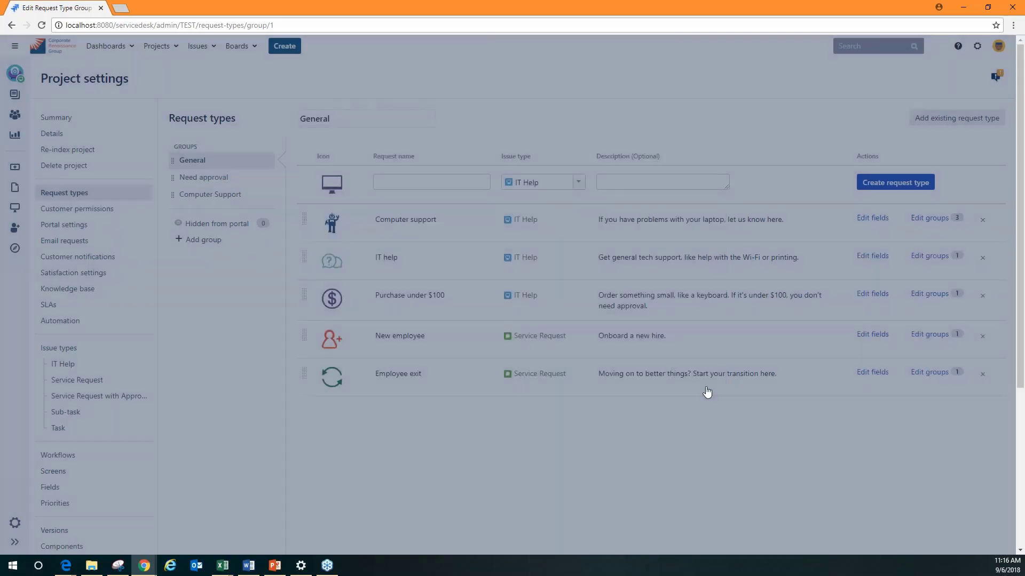
Move the Computer support request type below IT help in the General group.
left_click(481, 226)
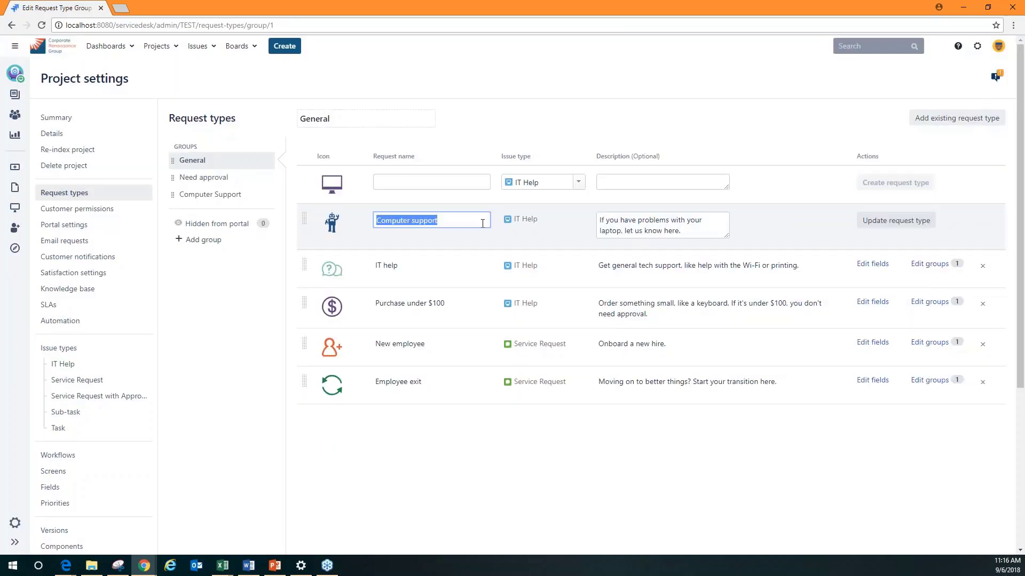
left_click(571, 225)
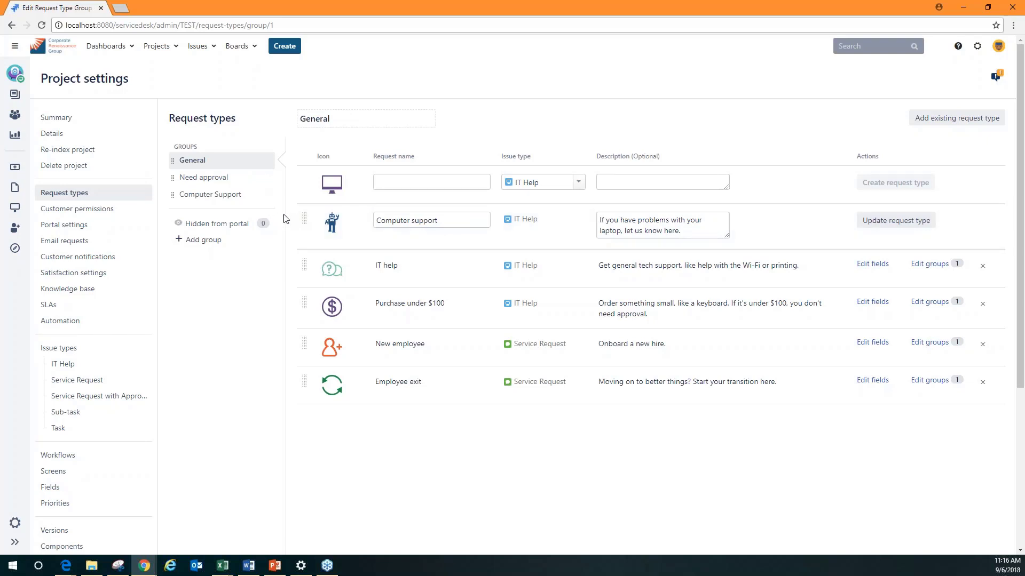
left_click_drag(305, 219, 305, 272)
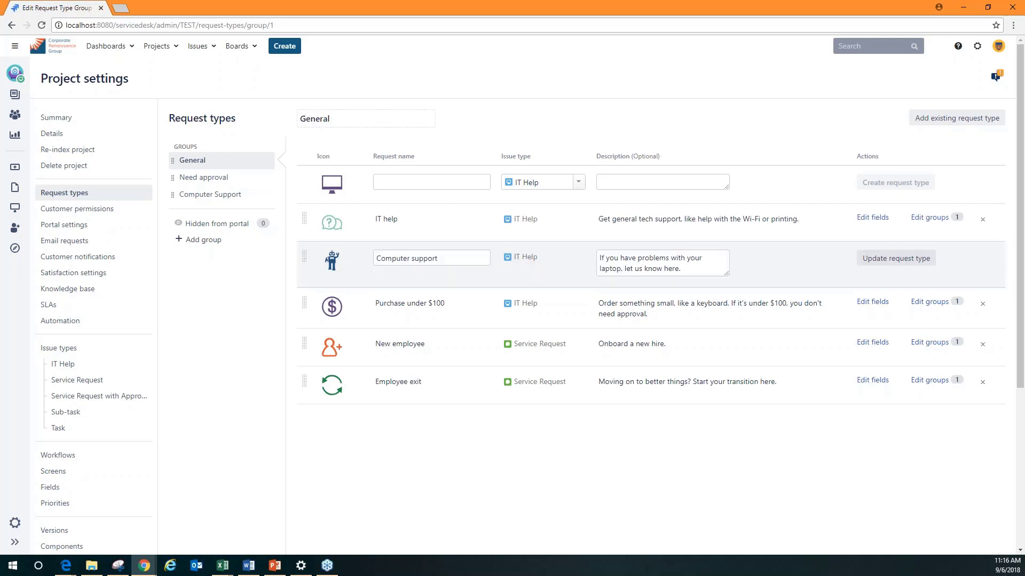
Open the IT help request type's fields and review which fields can be added, without adding any.
left_click(873, 218)
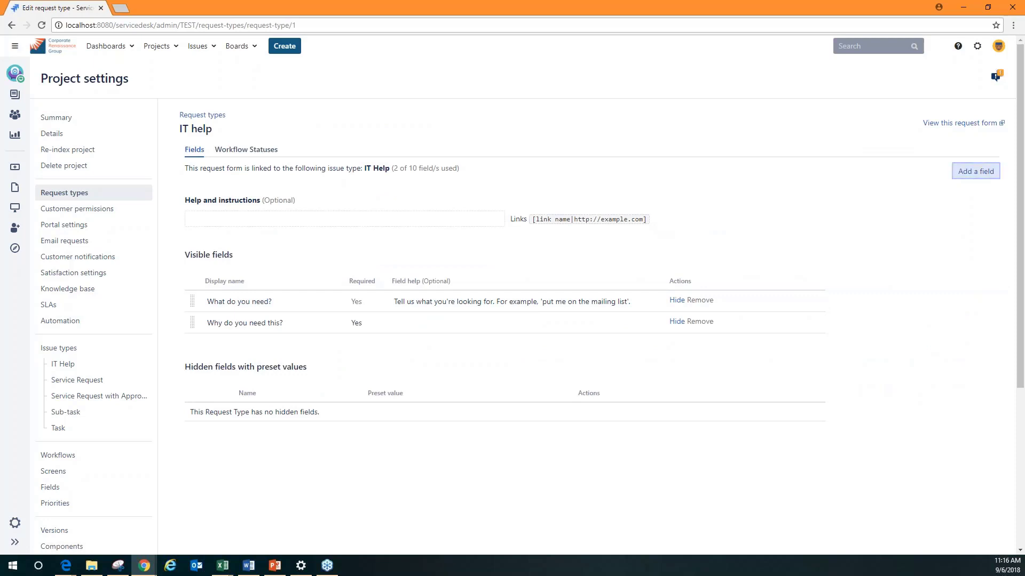
left_click(971, 177)
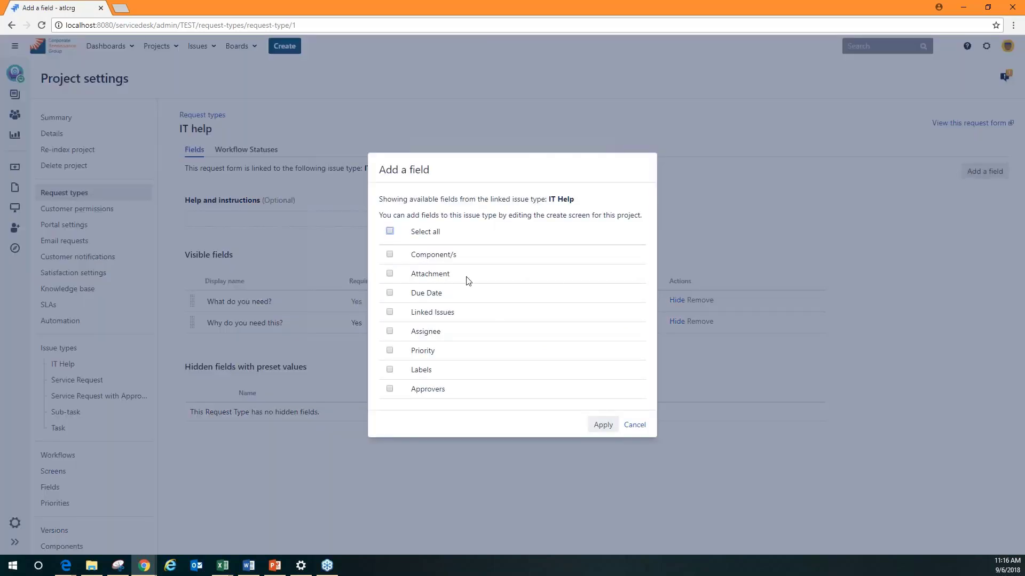
left_click(636, 426)
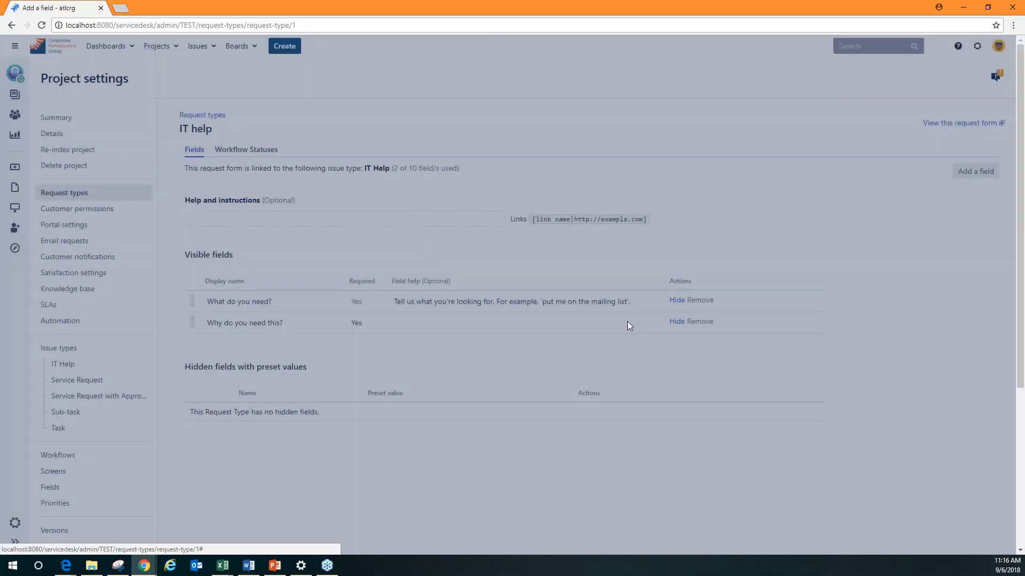
Open the IT help request type's Help and instructions for editing, and look through the available project settings.
left_click(339, 216)
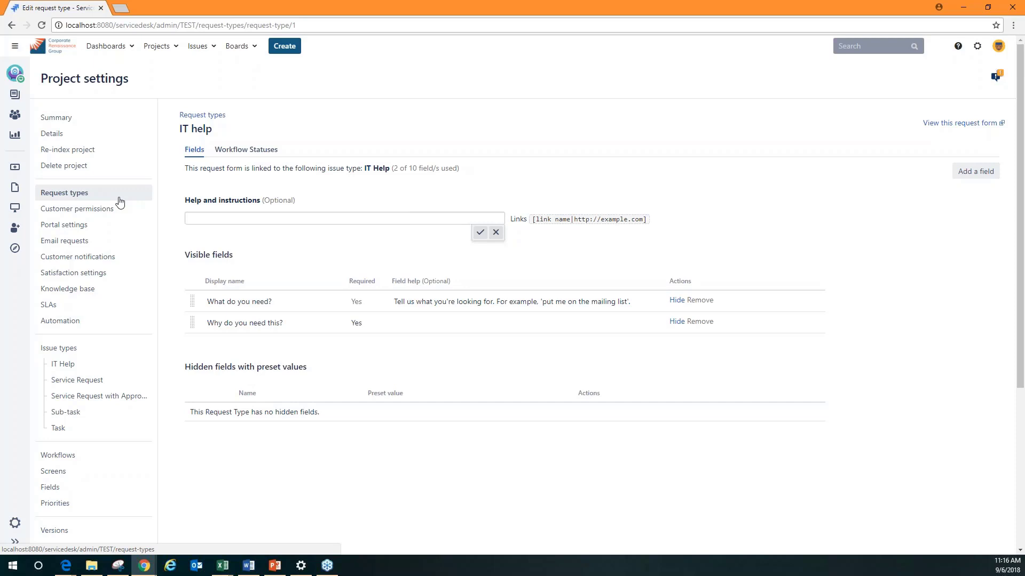
scroll(166, 481, "down", 1)
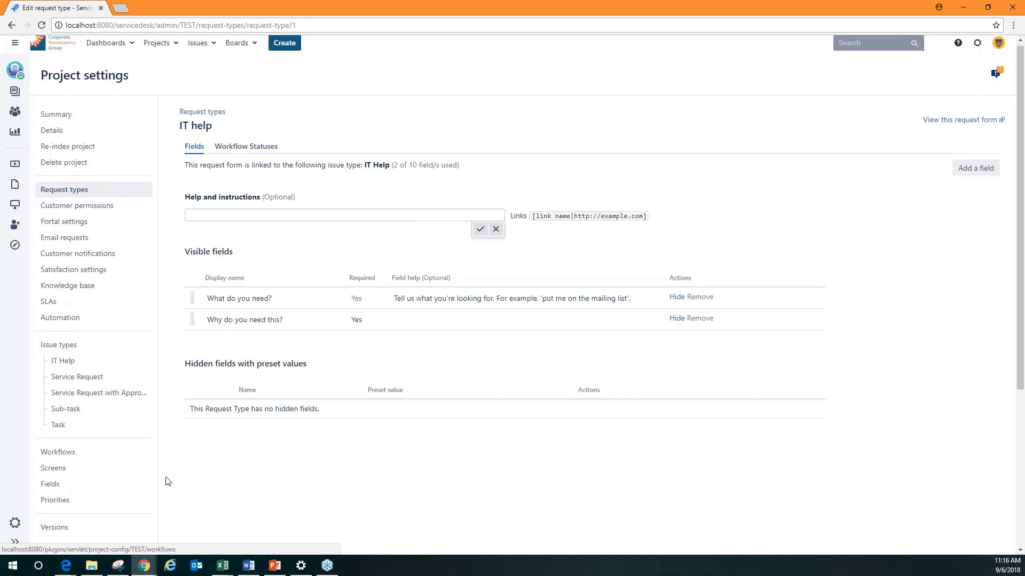
scroll(167, 481, "down", 5)
scroll(165, 482, "up", 5)
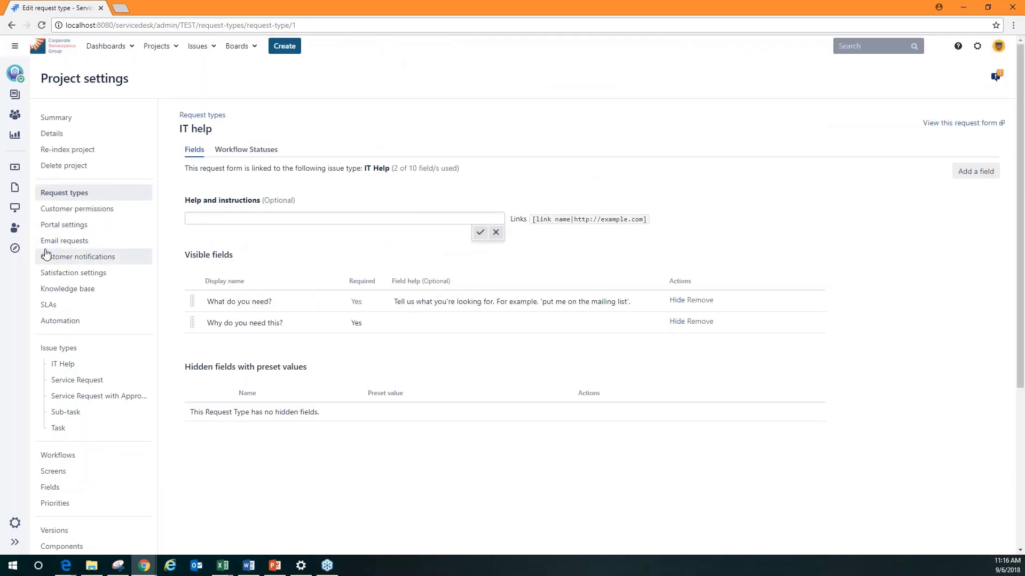
View the project's Email requests and Satisfaction settings, and switch to PowerPoint.
left_click(90, 241)
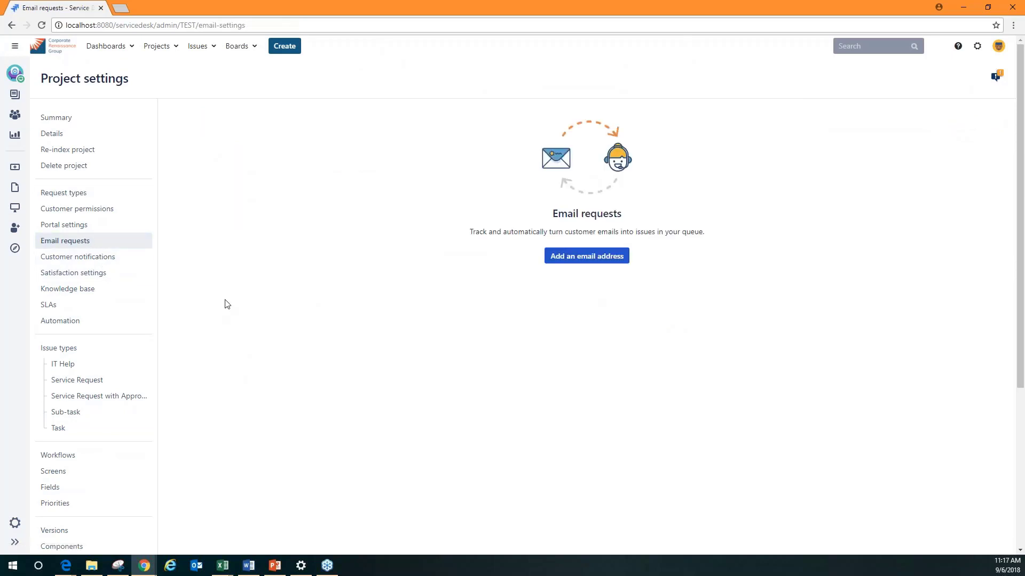
left_click(94, 273)
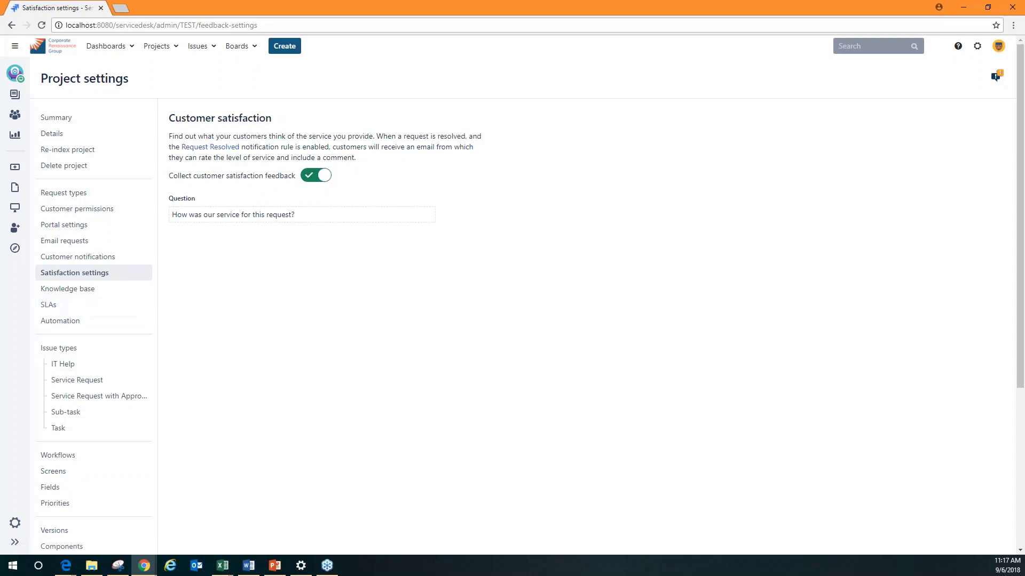
key("alt+Tab")
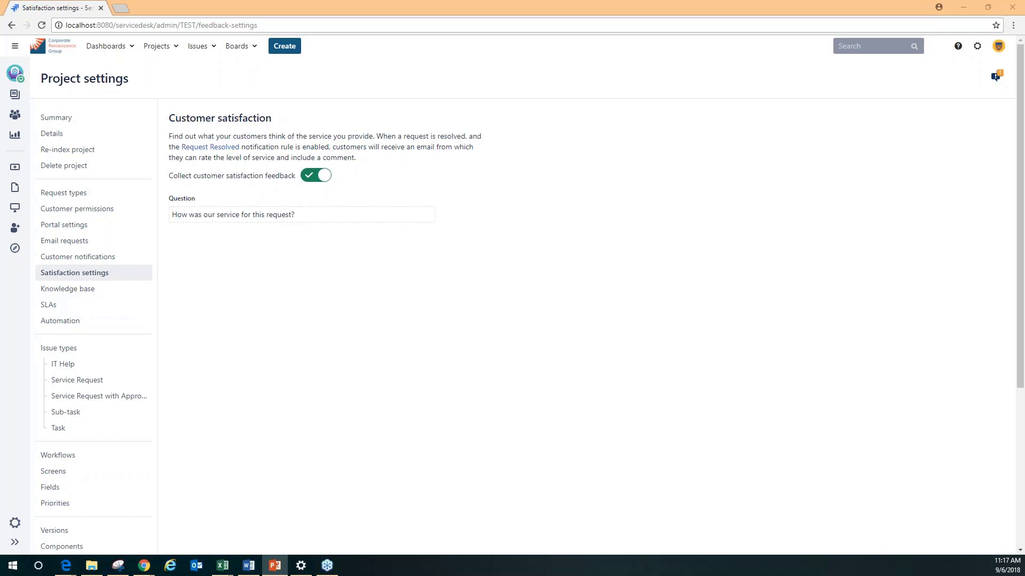